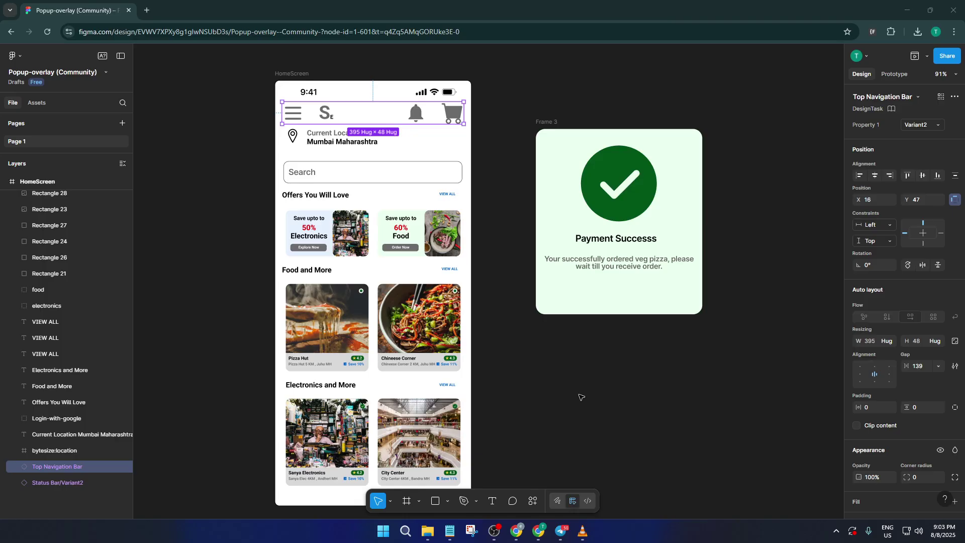
Search Plugins & widgets for 'motion' to find the Motion animation plugin.
click(533, 502)
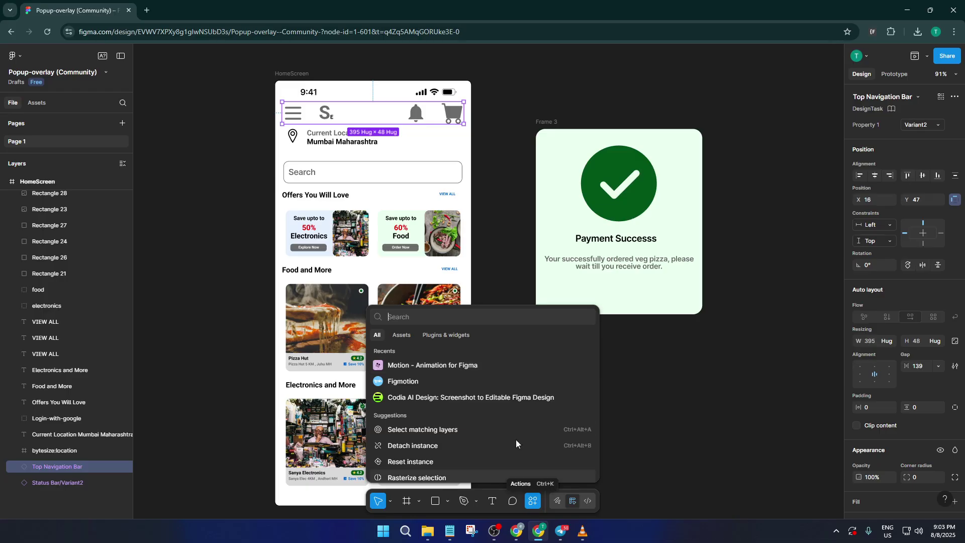
click(444, 333)
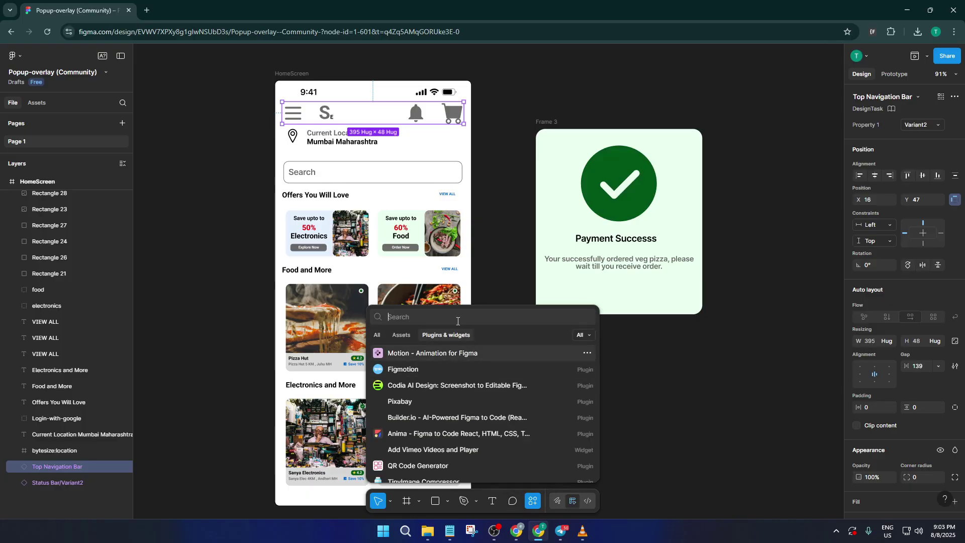
text(motion)
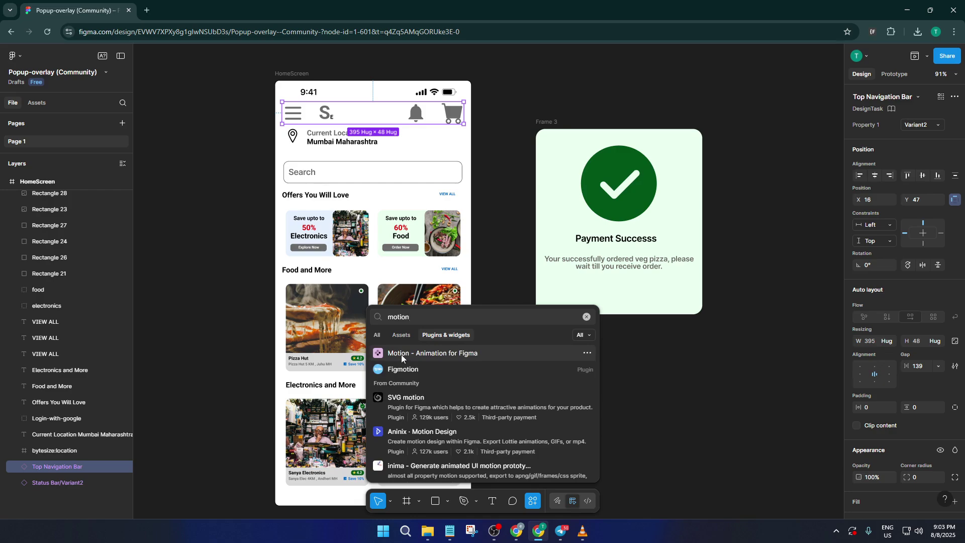
Launch Motion – Animation for Figma and move its window down and to the right.
click(402, 355)
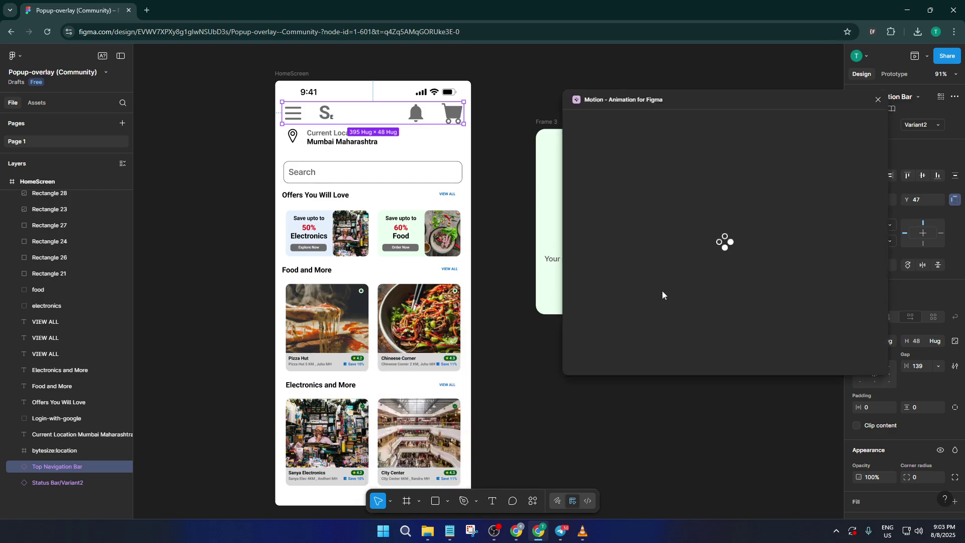
drag(689, 99, 751, 209)
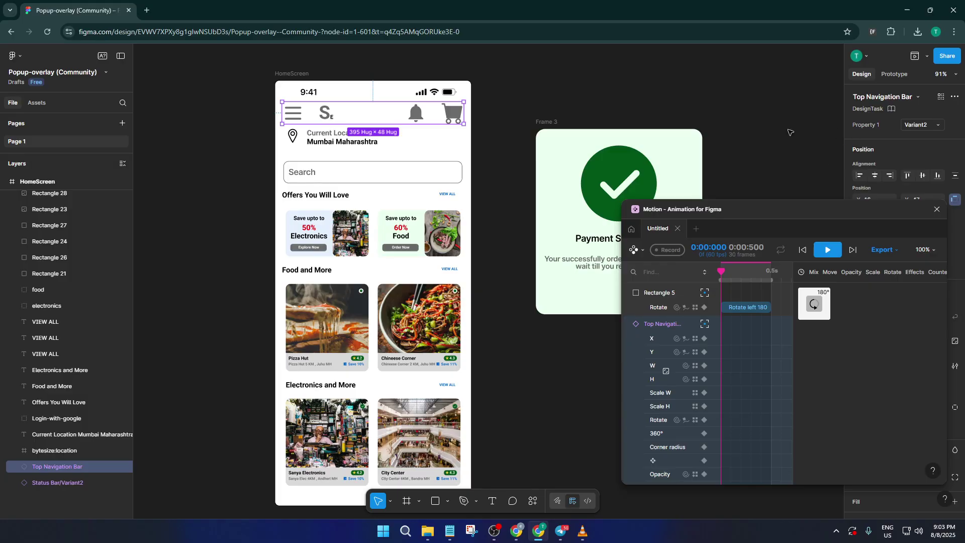
Select Rectangle 5 inside Frame 3 to show its Rotate left 180 clip.
click(563, 193)
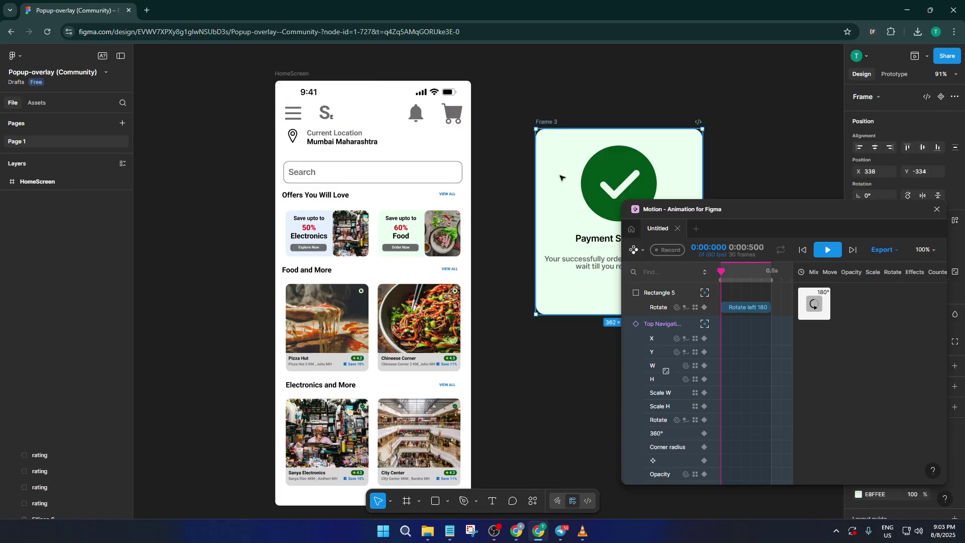
click(547, 203)
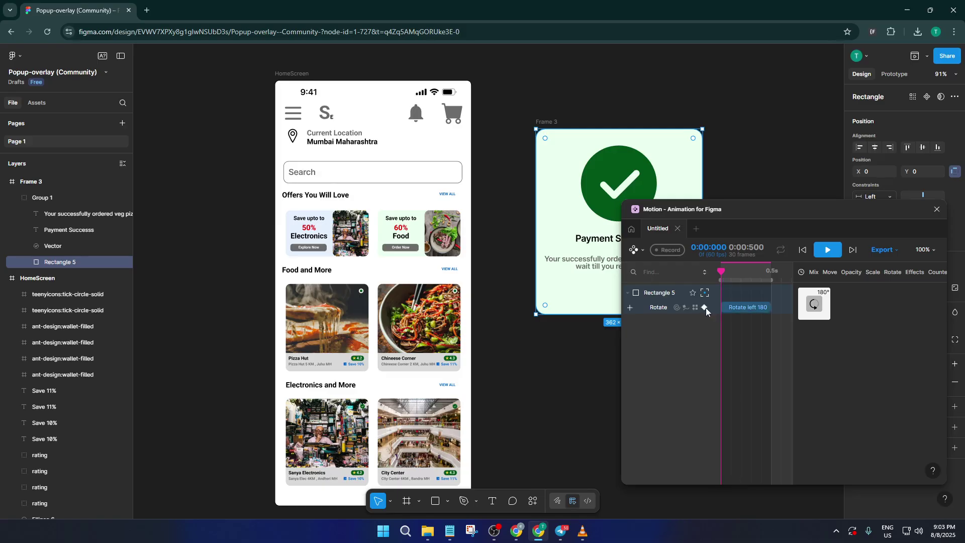
click(643, 308)
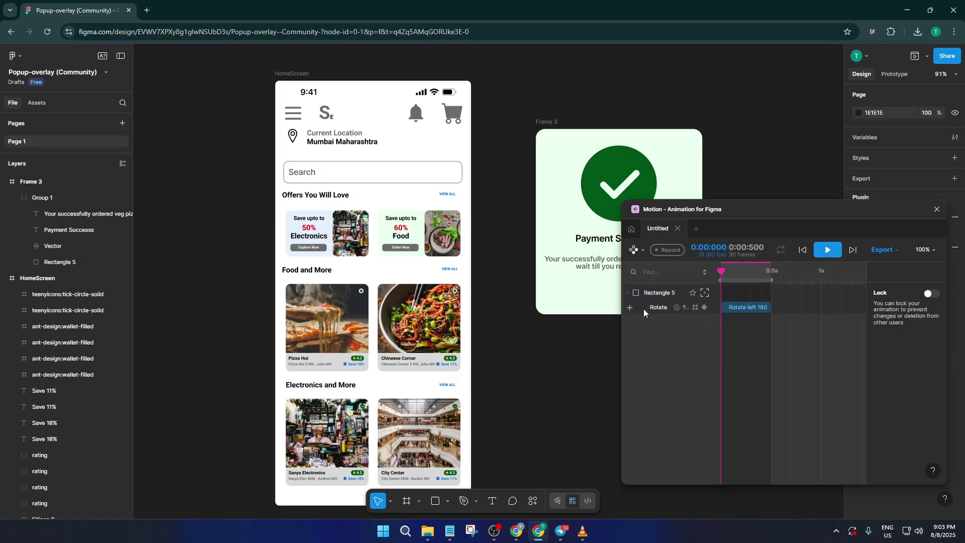
click(547, 199)
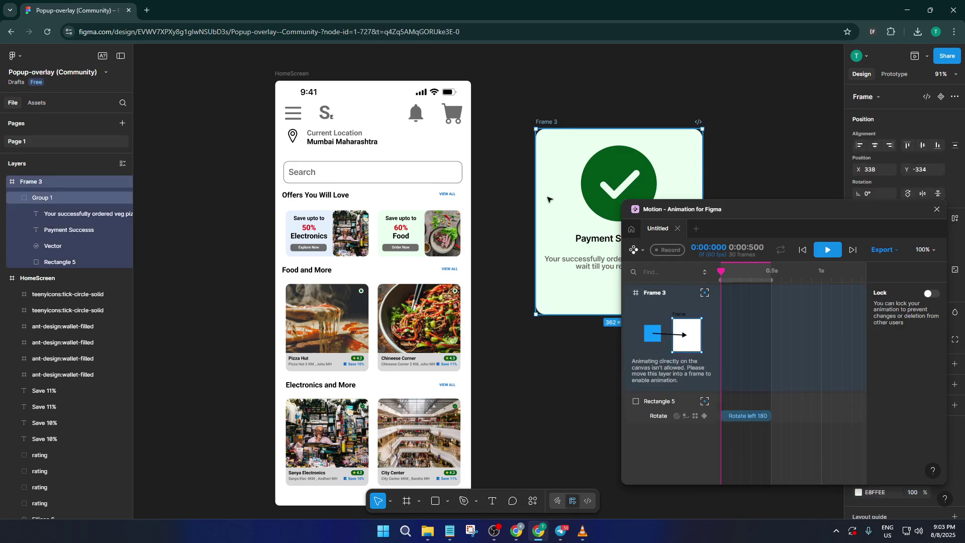
click(748, 416)
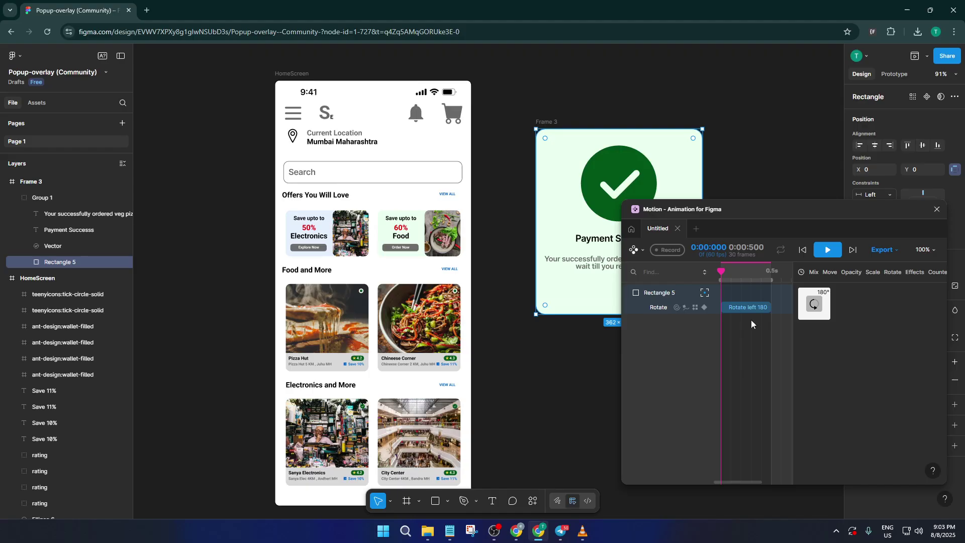
Reselect Rectangle 5 in the timeline and expand its full list of animatable properties.
click(683, 295)
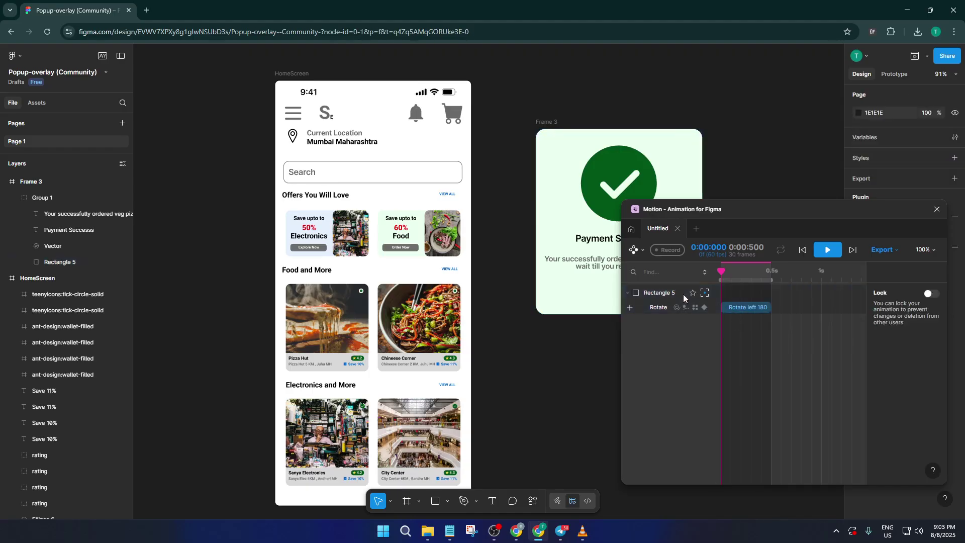
click(657, 294)
click(657, 294)
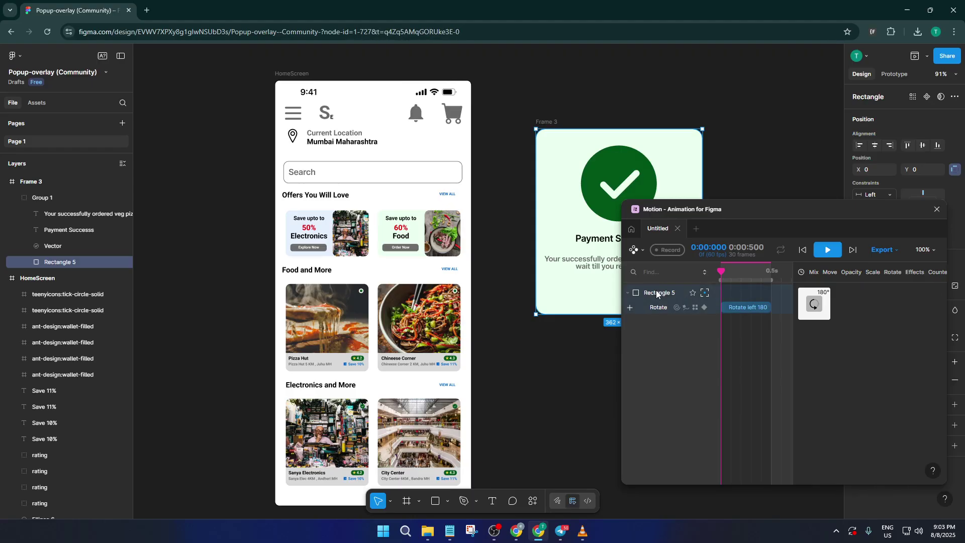
click(636, 294)
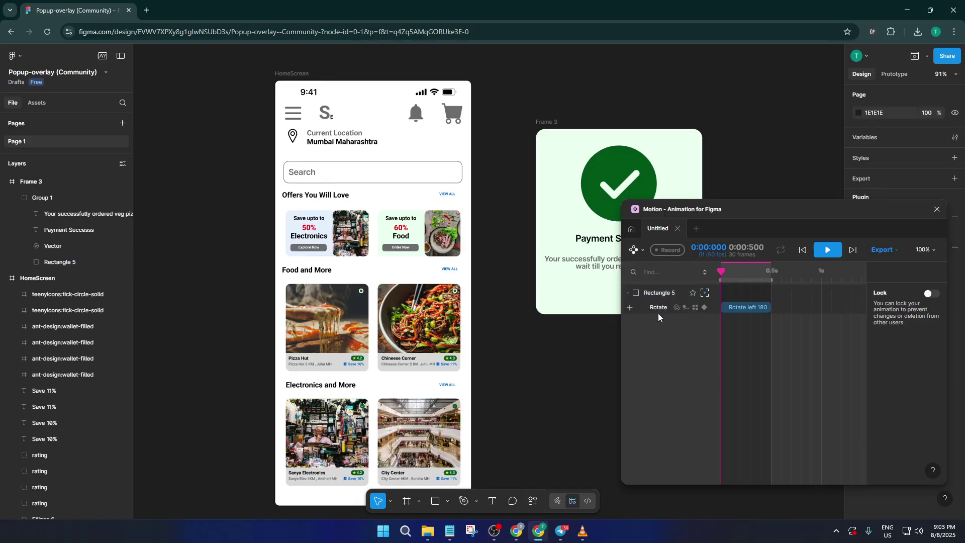
click(630, 307)
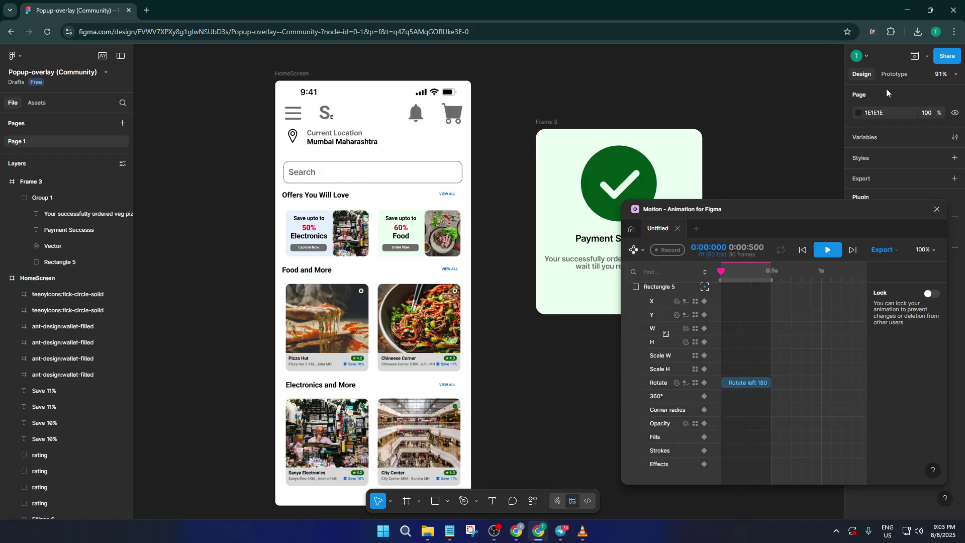
Preview the prototype in a phone frame and inspect the rotate clip's timing and values.
click(927, 56)
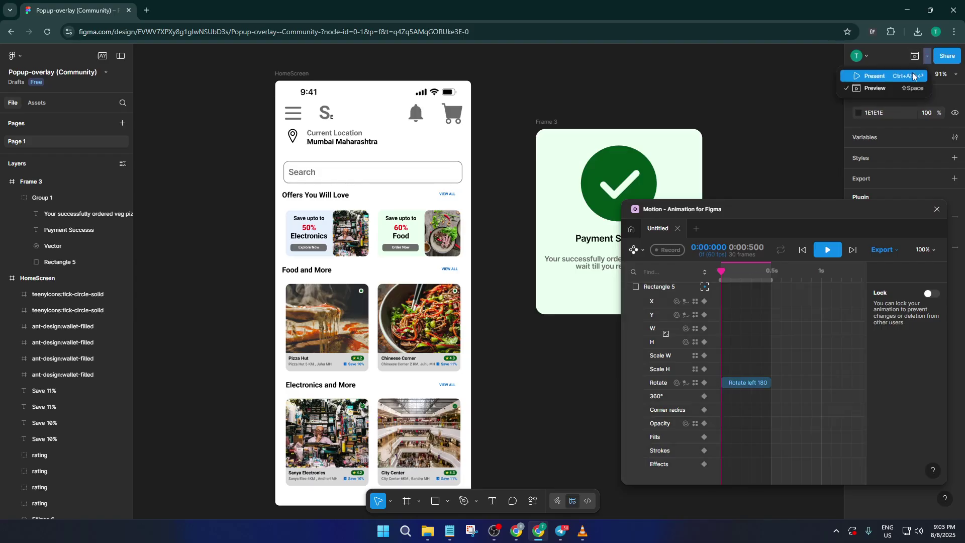
click(883, 92)
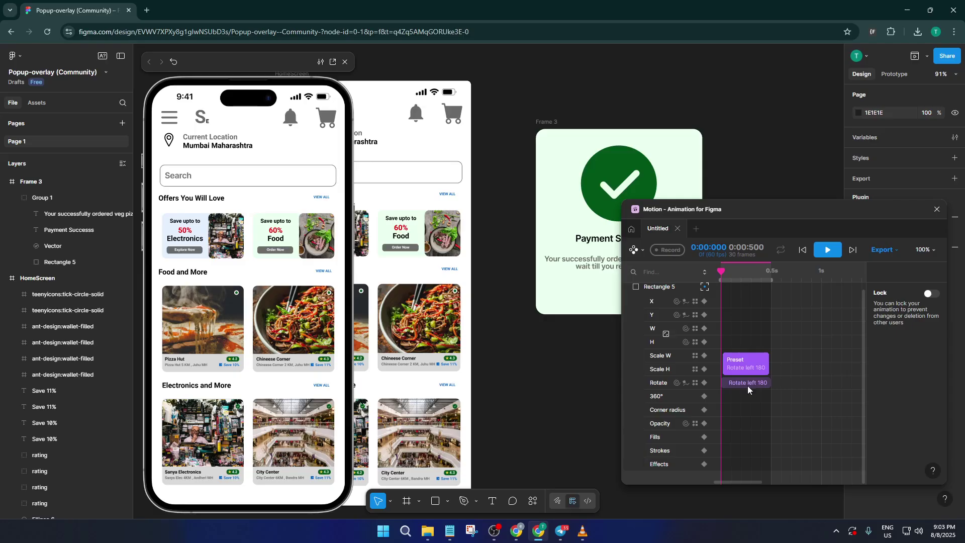
click(747, 385)
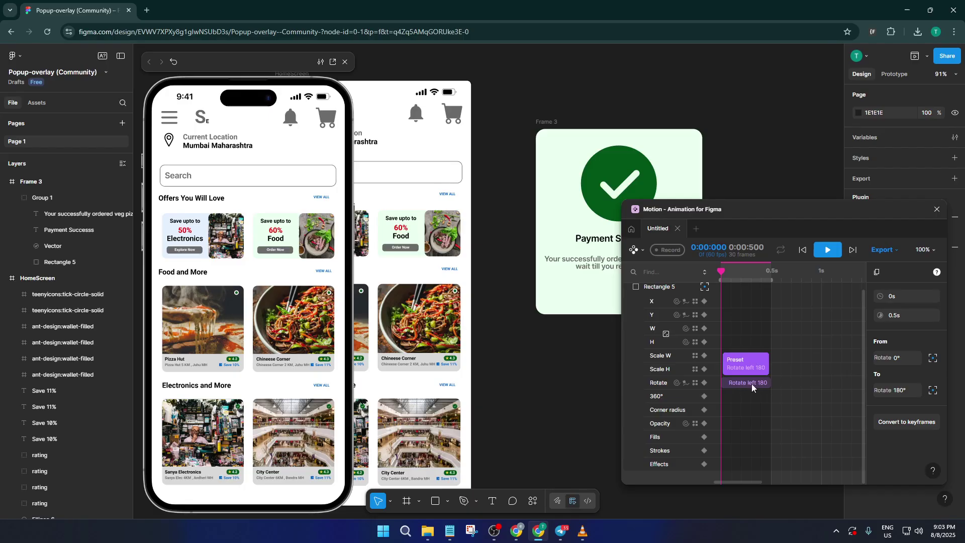
Play Frame 3's rotation animation from 0 to 0.5 s, then clear the selection.
click(560, 173)
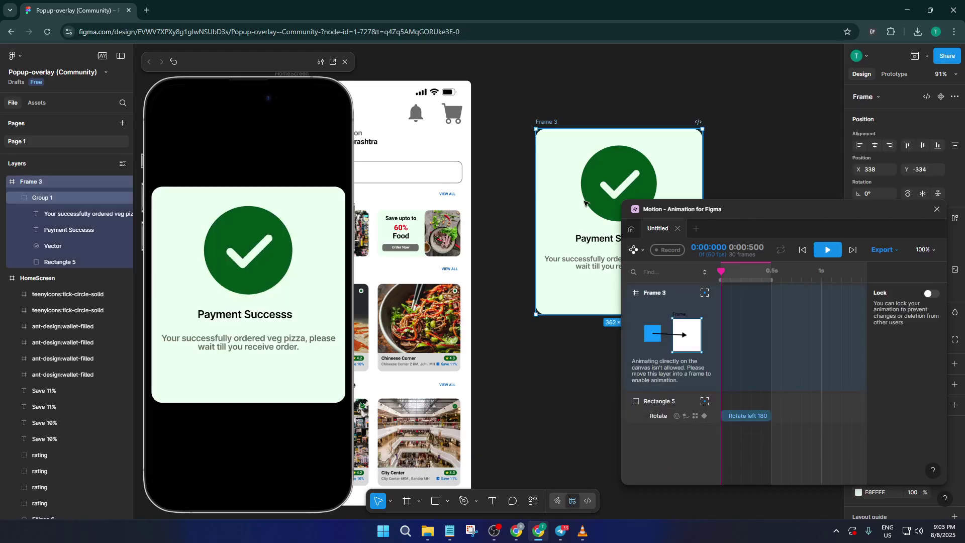
click(829, 251)
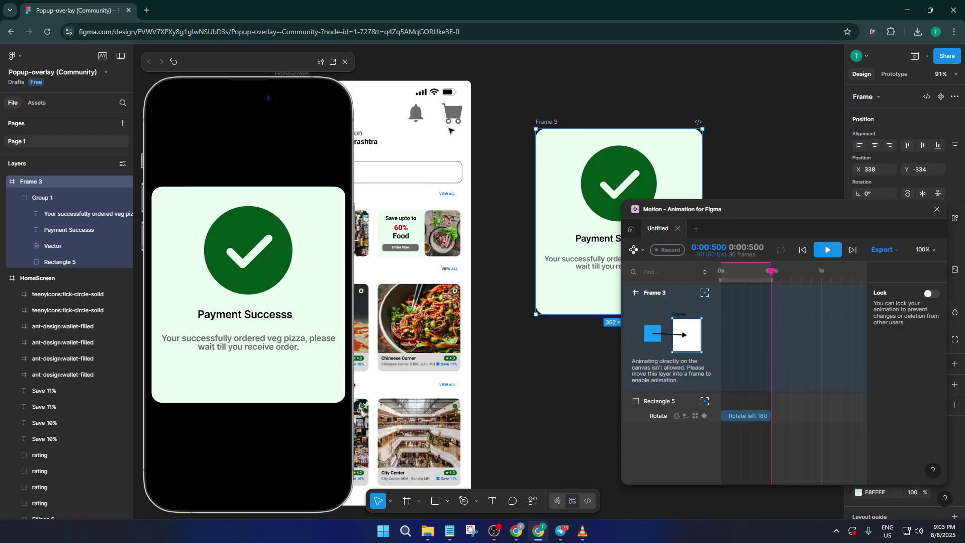
key(Escape)
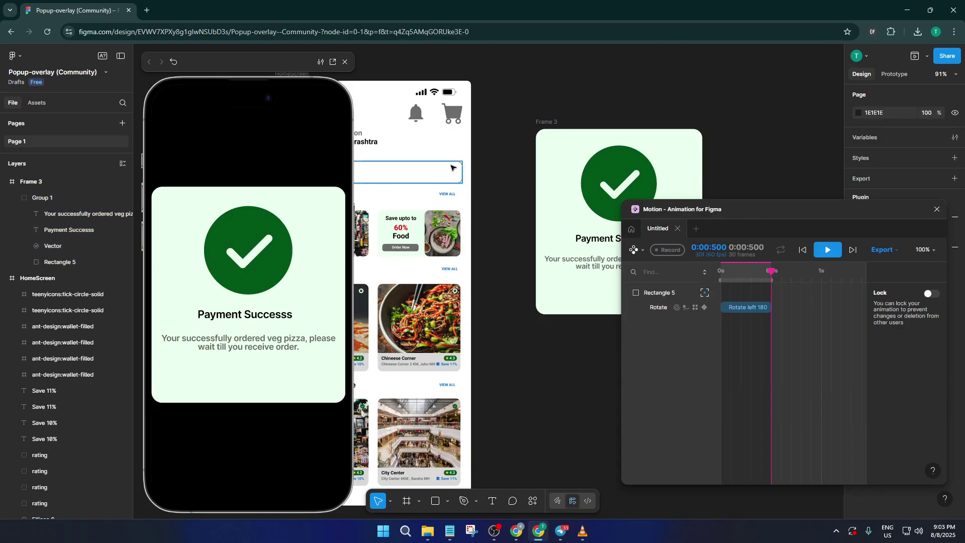
Select the Top Navigation Bar, start Motion recording, and open the Payment Success popup from the cart.
click(452, 120)
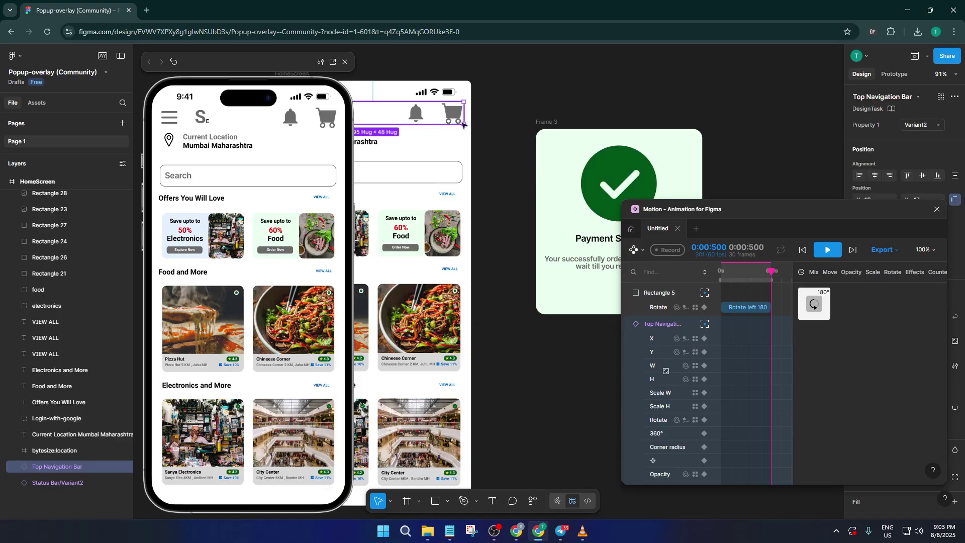
click(662, 251)
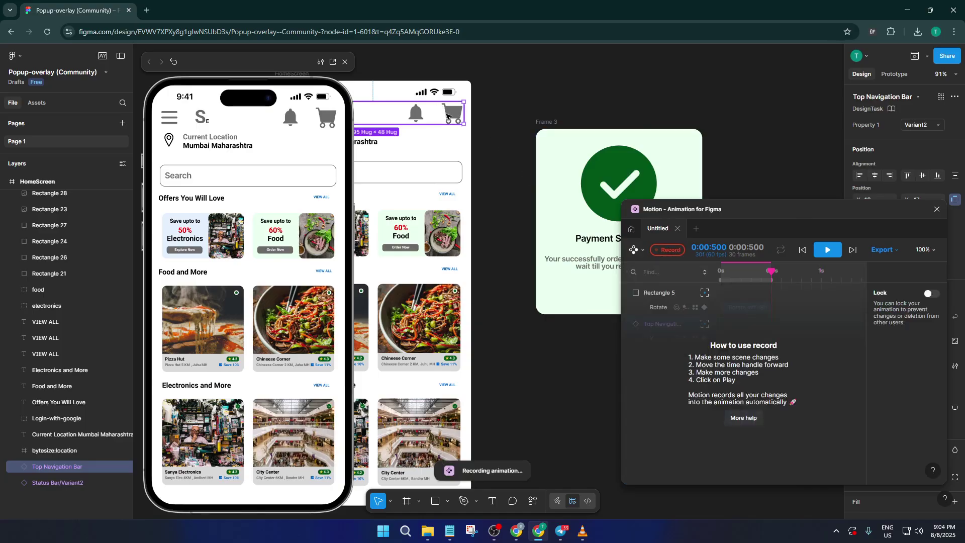
click(321, 116)
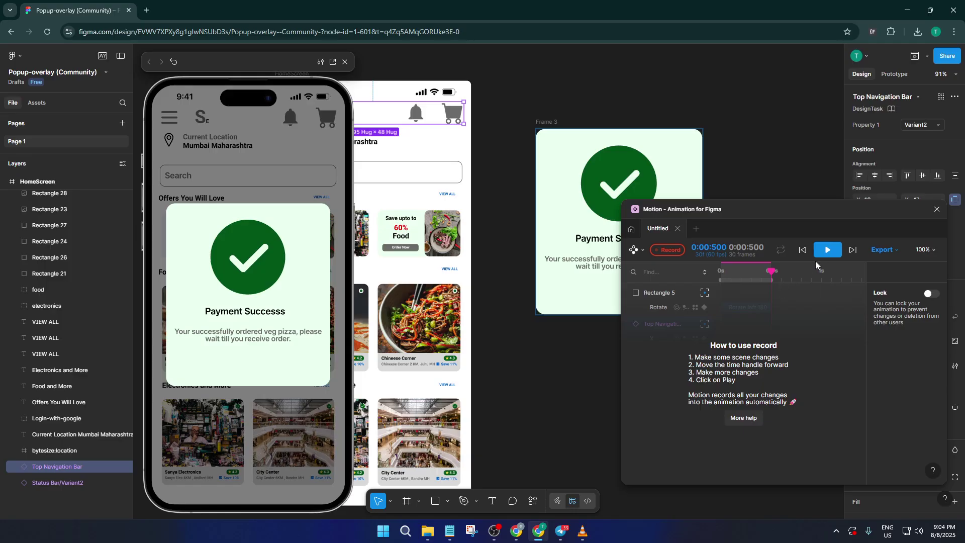
Replay the rotation several times while reopening the Payment Success popup in the preview.
click(827, 254)
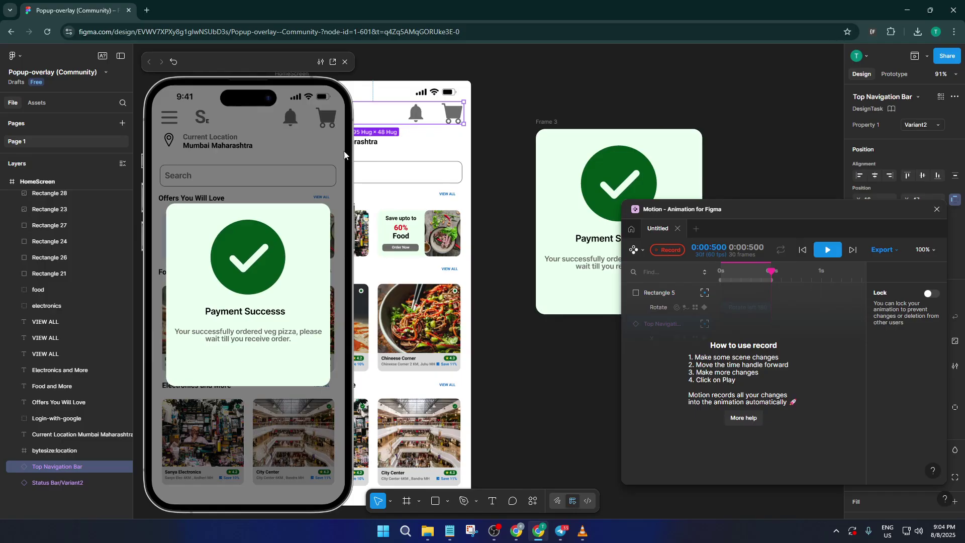
click(326, 122)
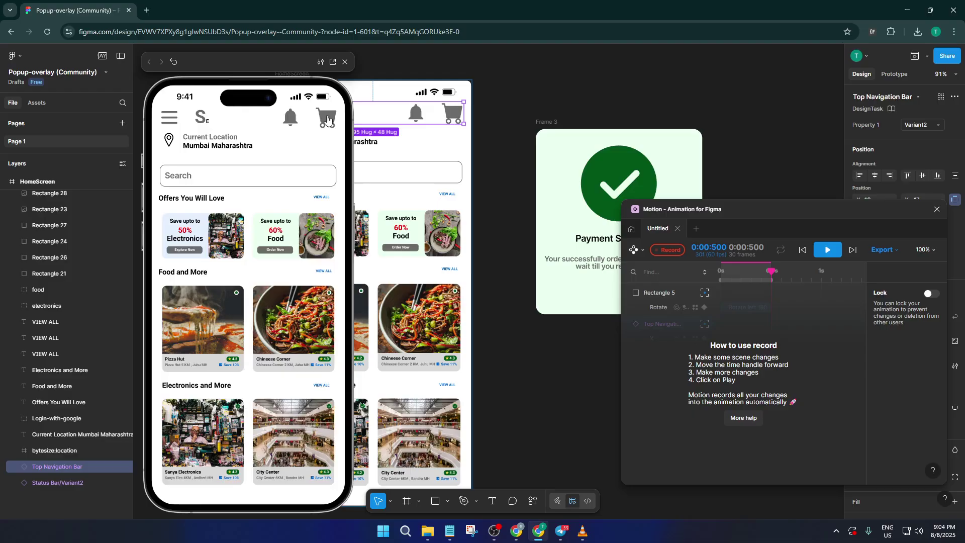
click(816, 251)
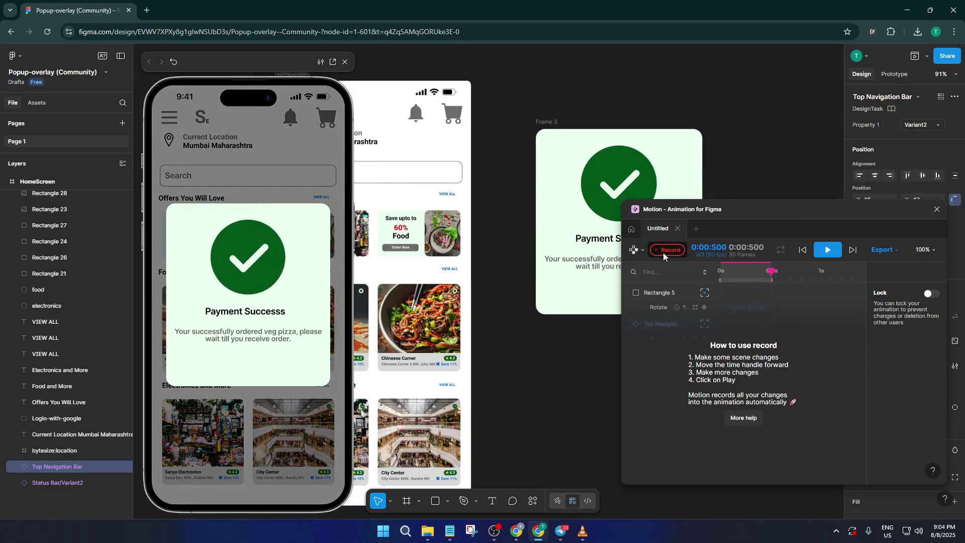
click(327, 118)
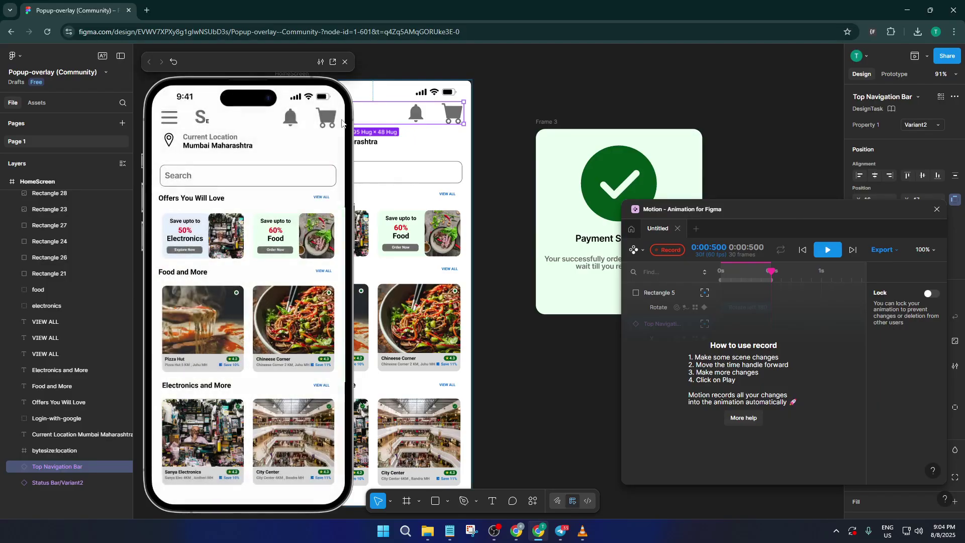
click(329, 123)
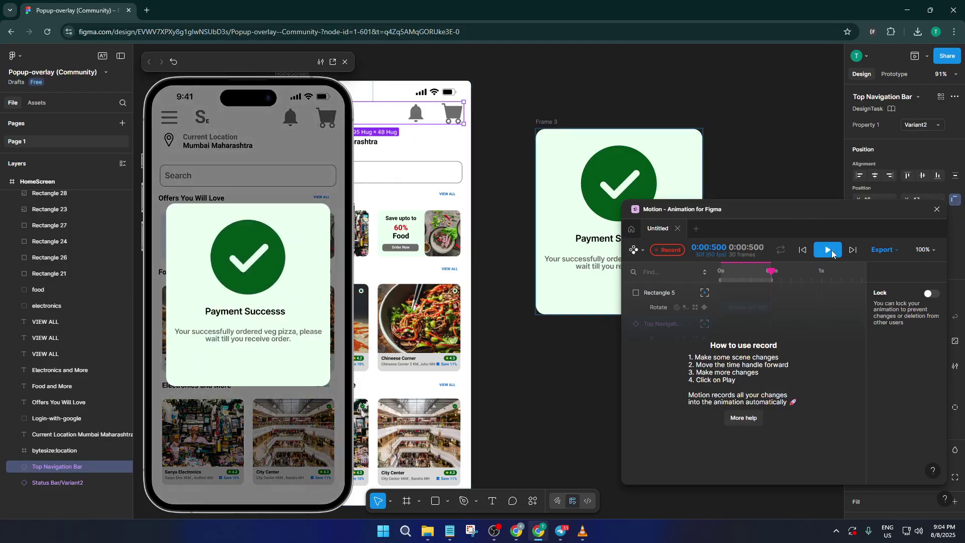
click(828, 251)
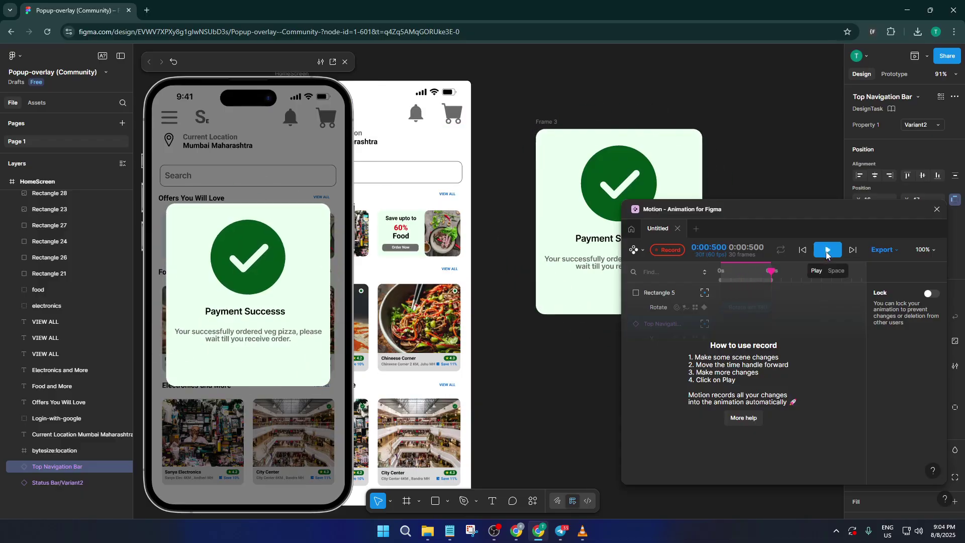
Stop the recording and set up a Video export of Frame 3 as 60 fps MP4.
click(891, 251)
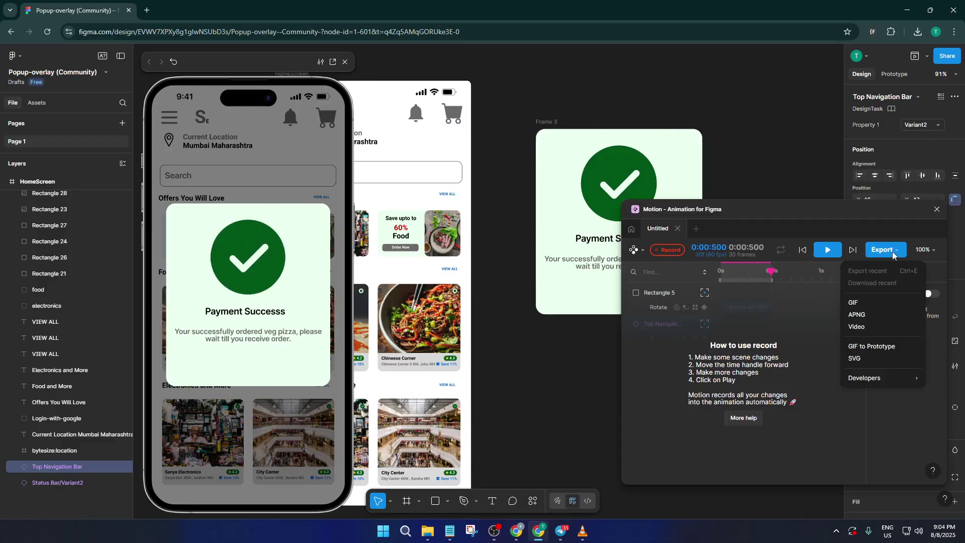
click(670, 250)
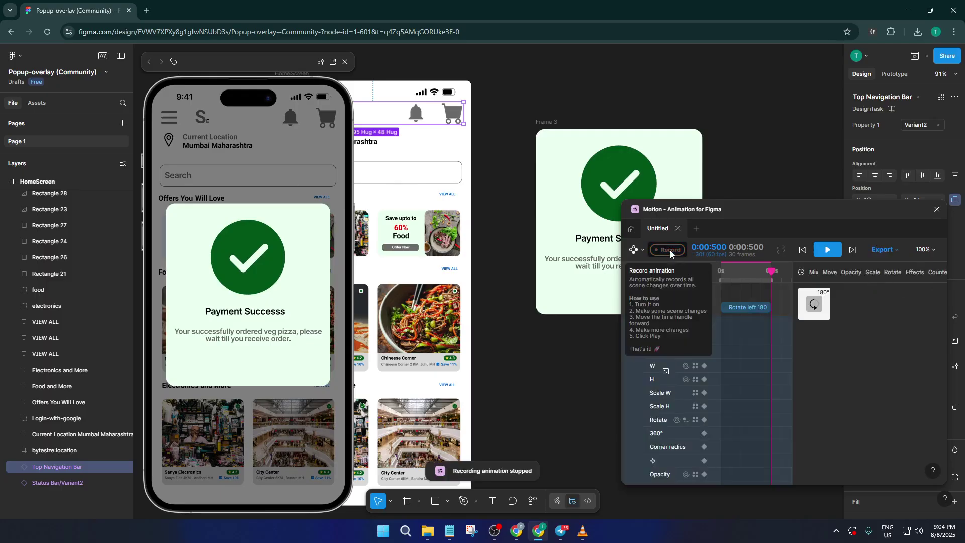
click(880, 250)
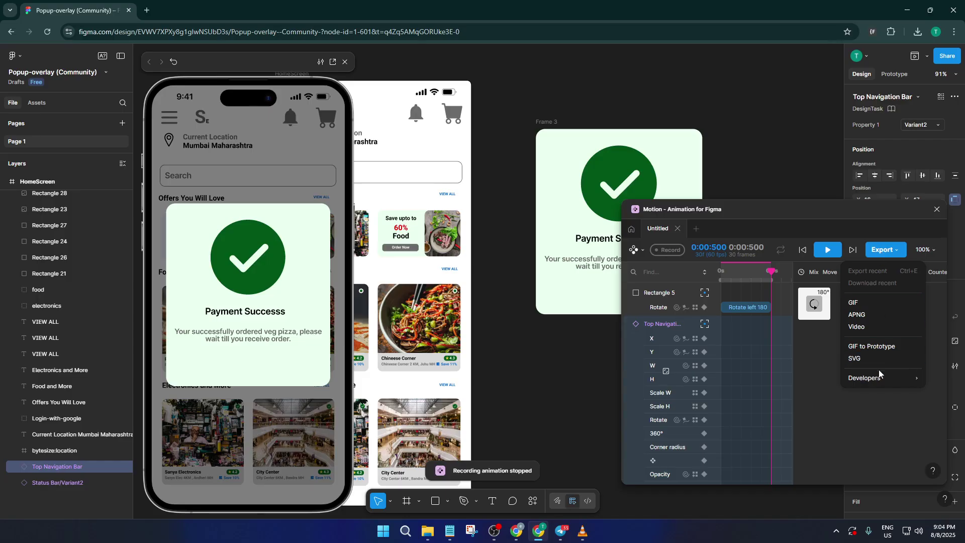
click(877, 328)
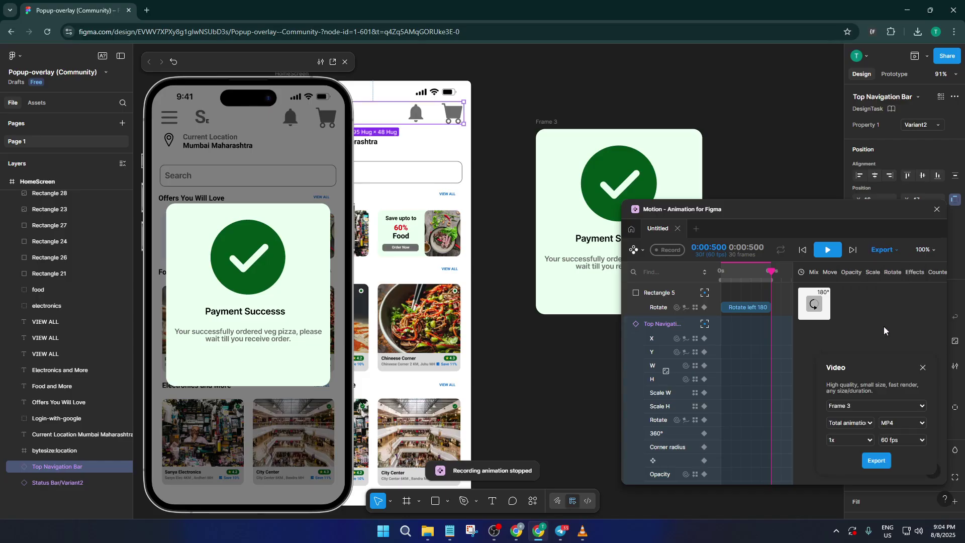
Export Frame 3 as a 60 fps MP4 and let Motion render the frames.
click(885, 460)
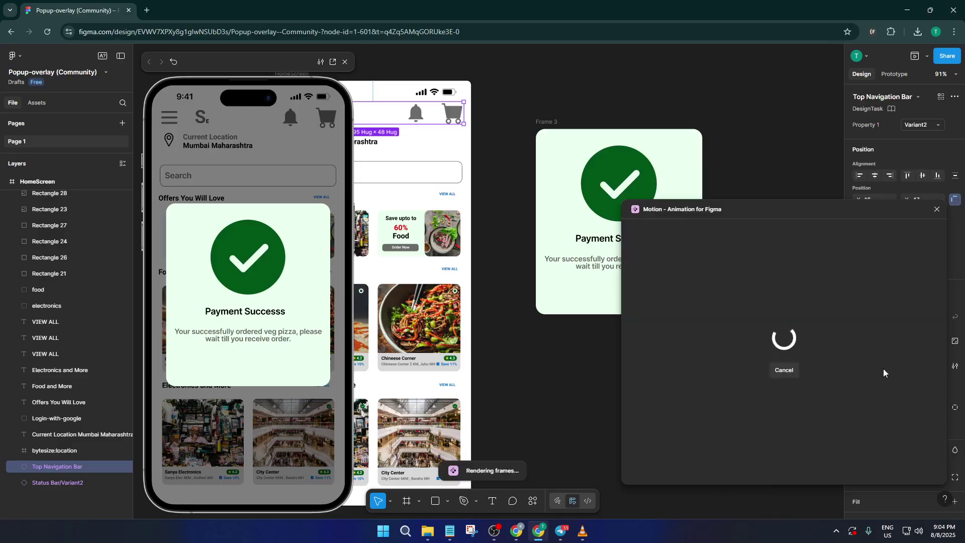